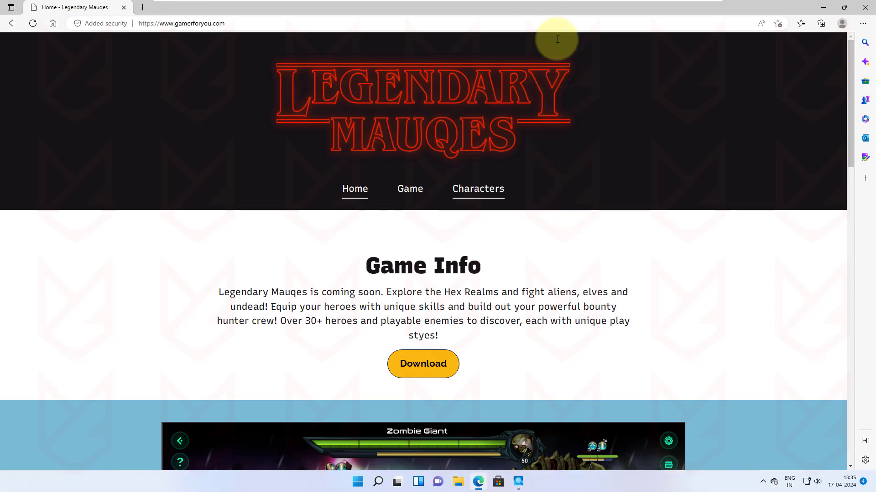
# Step: Scroll down through the Legendary Mauqes page and back up to the top
pyautogui.scroll(-5, 569, 246)
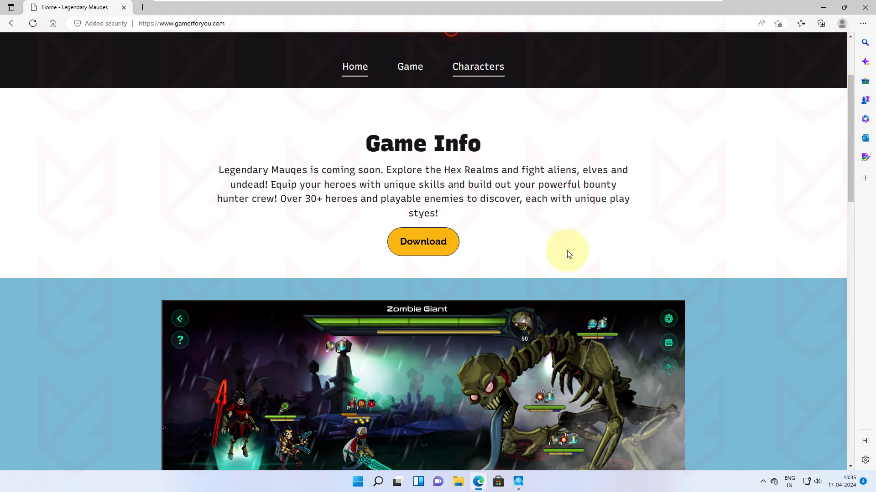
pyautogui.scroll(-6, 461, 299)
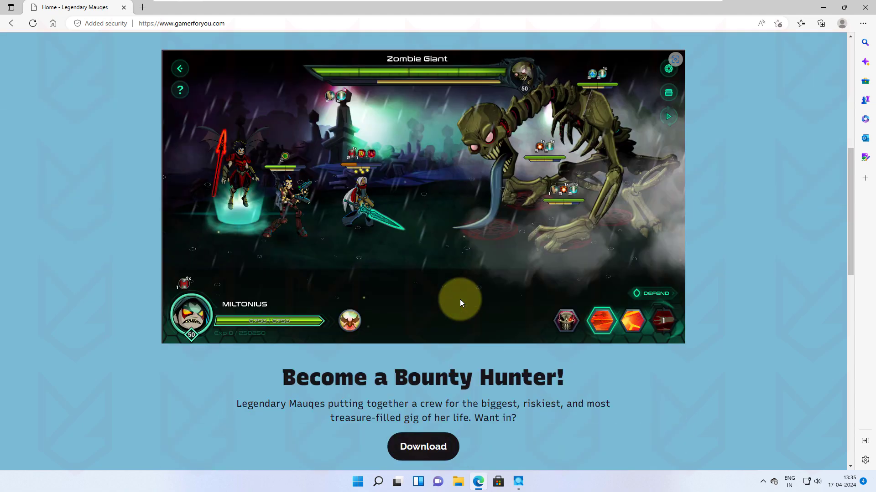
pyautogui.scroll(-5, 460, 301)
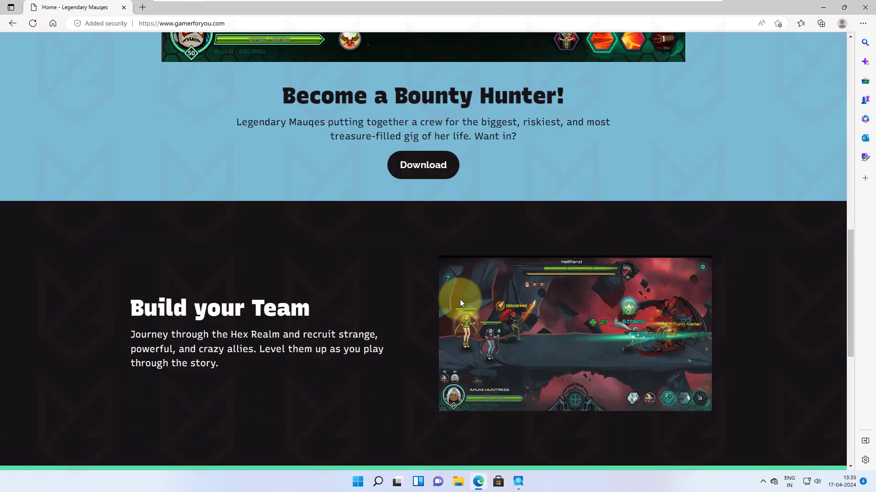
pyautogui.scroll(-4, 460, 300)
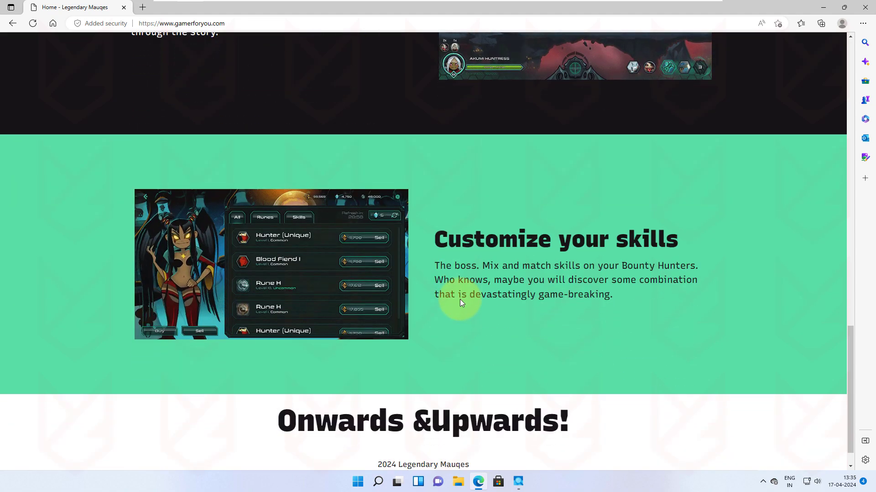
pyautogui.scroll(-1, 460, 299)
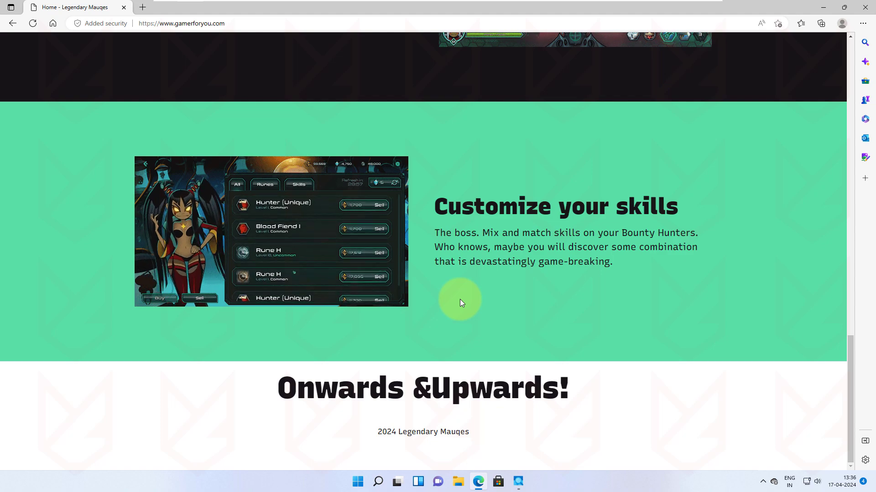
pyautogui.scroll(1, 460, 300)
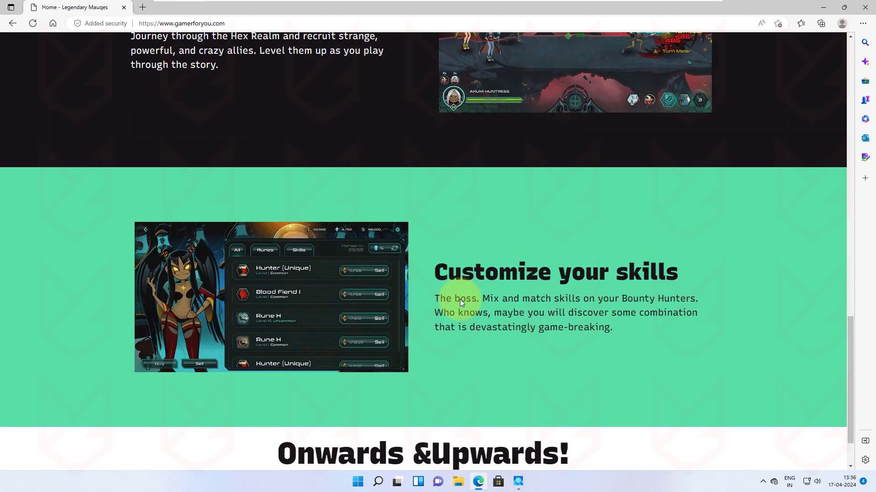
pyautogui.scroll(4, 460, 301)
pyautogui.scroll(5, 460, 299)
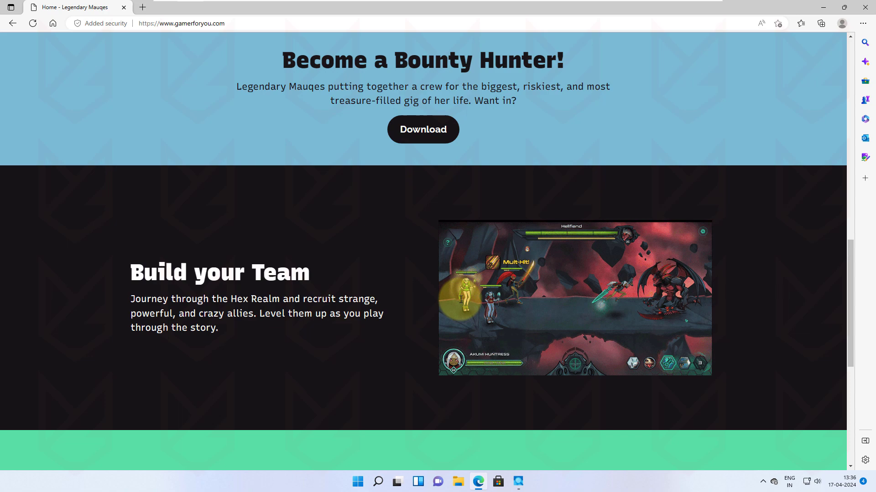
pyautogui.scroll(5, 460, 300)
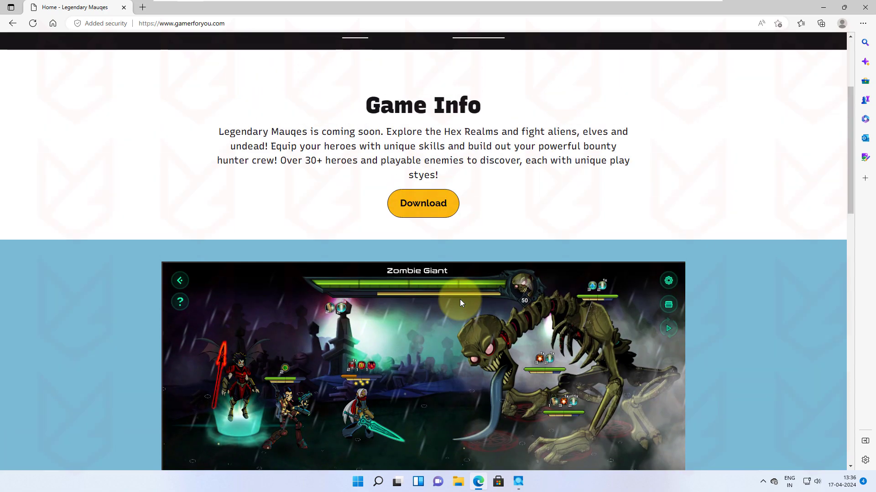
pyautogui.scroll(3, 460, 299)
# Step: Inspect the site logo's HTML in DevTools, scroll the Elements tree to the head, then close DevTools
pyautogui.rightClick(564, 172)
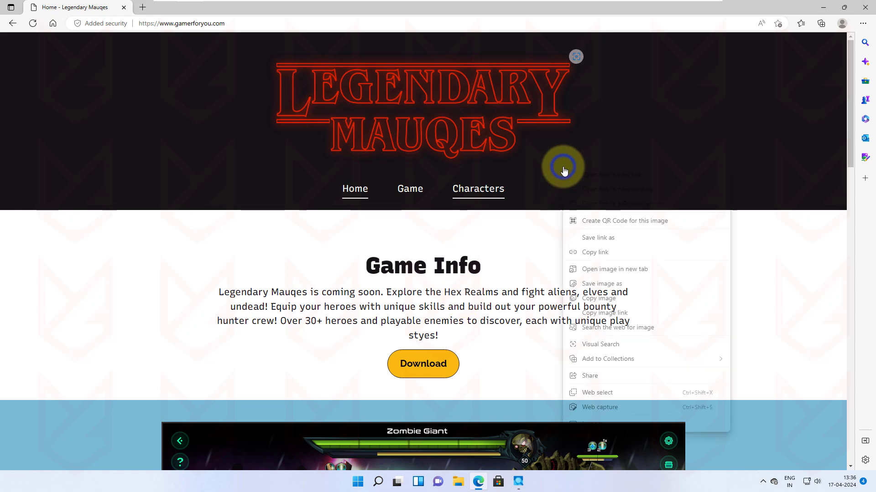
pyautogui.click(612, 423)
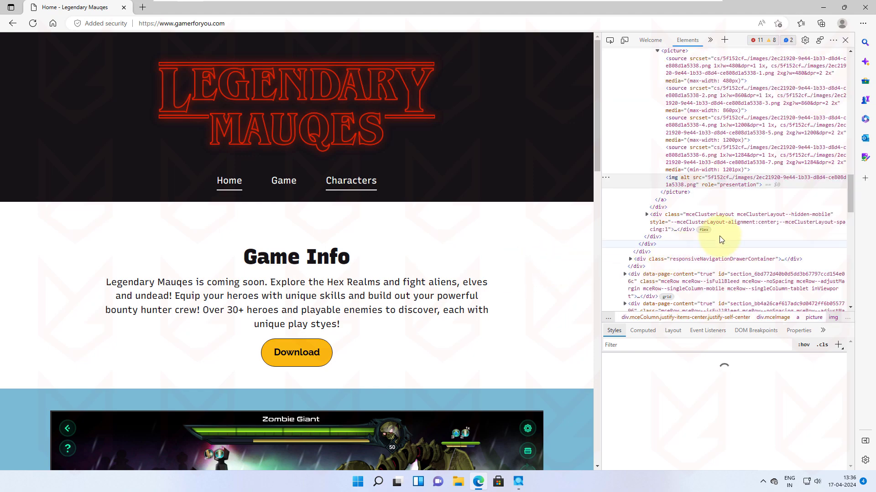
pyautogui.scroll(5, 719, 234)
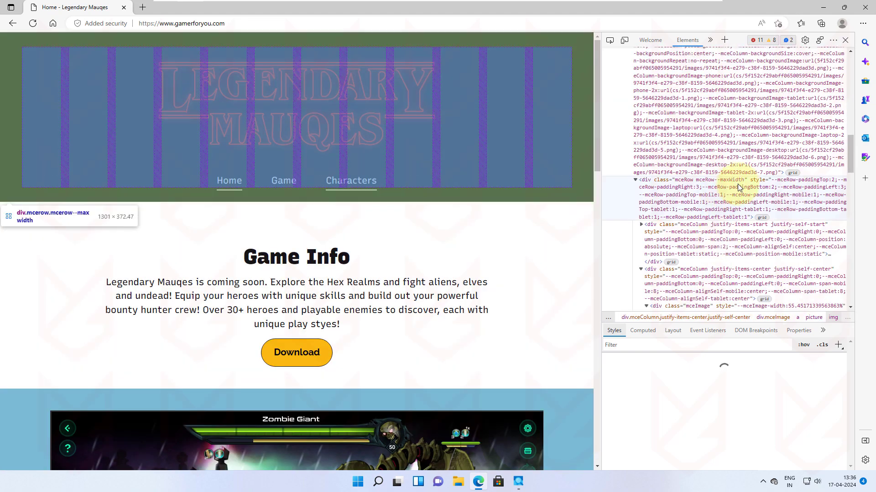
pyautogui.moveTo(850, 154); pyautogui.dragTo(851, 55)
pyautogui.click(845, 40)
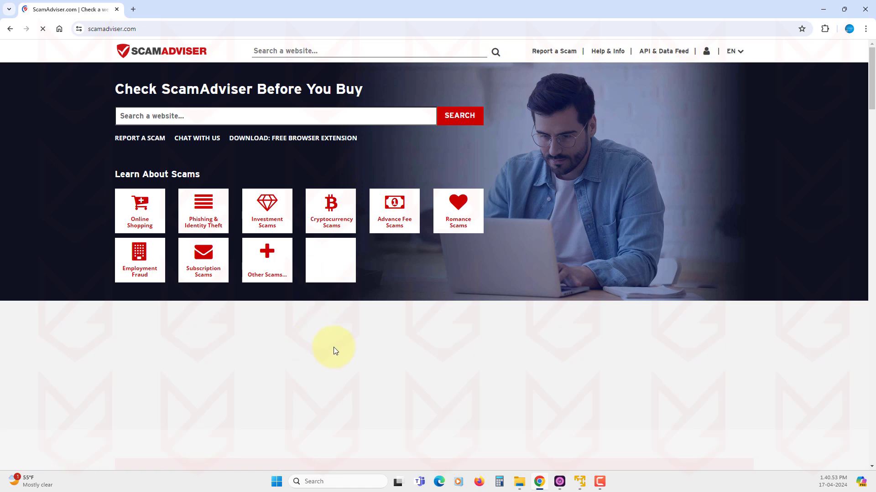
pyautogui.click(190, 116)
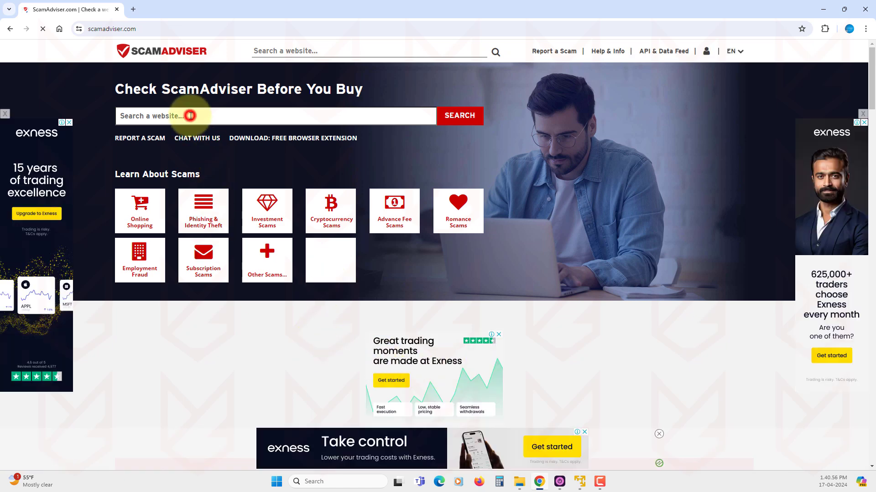
pyautogui.write('https://www.gamerforyou.com/')
pyautogui.click(460, 118)
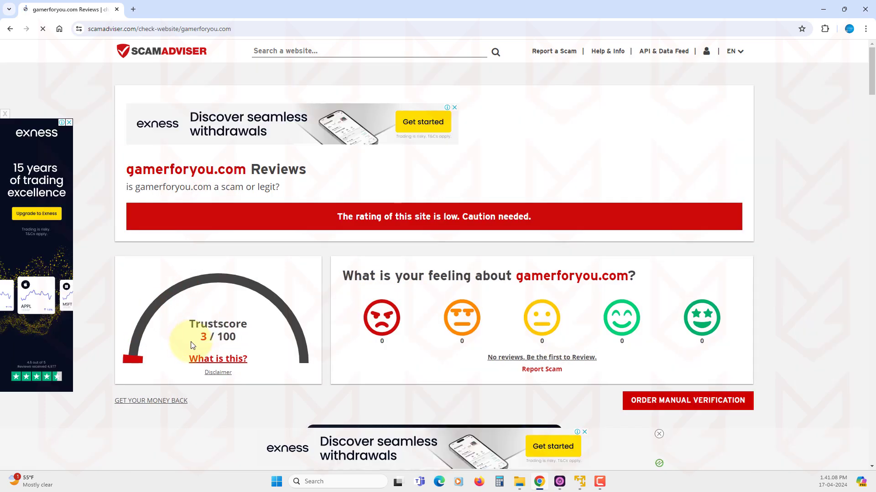
pyautogui.scroll(-4, 303, 367)
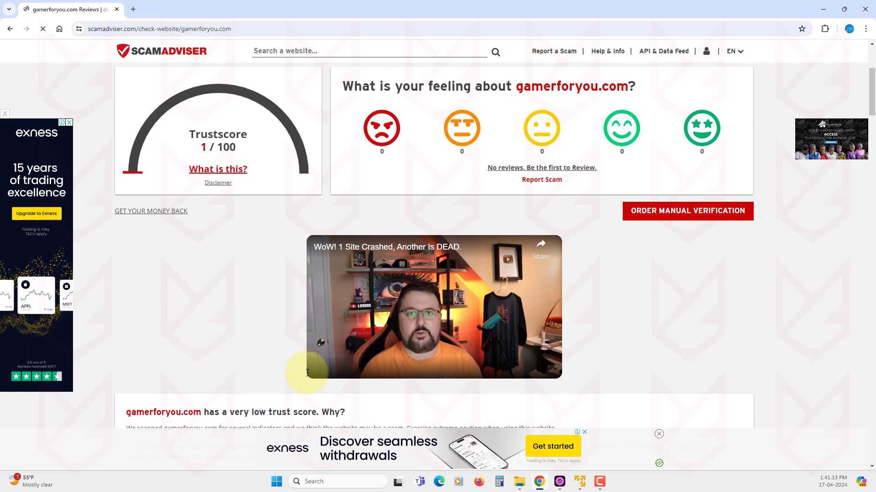
pyautogui.scroll(-7, 307, 373)
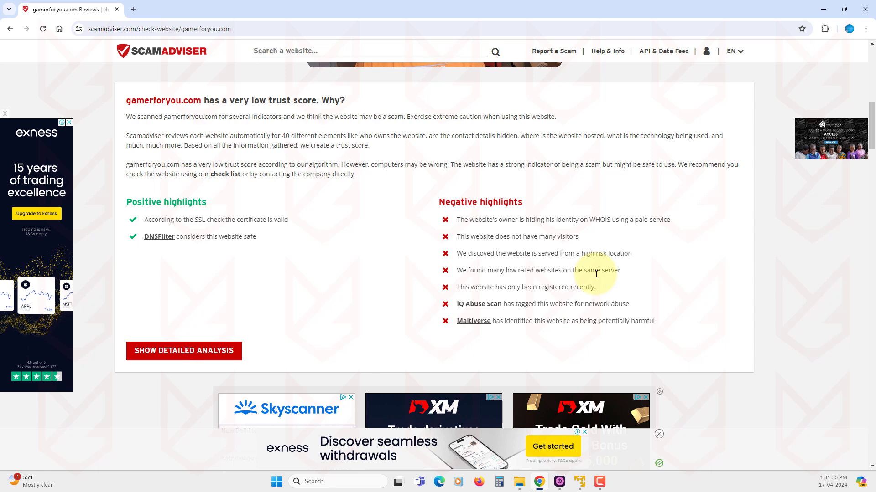
pyautogui.scroll(10, 279, 317)
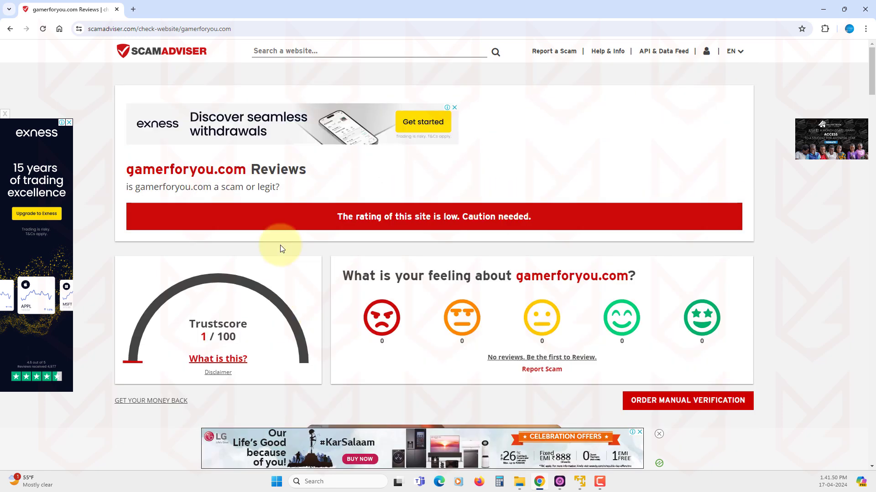
# Step: Look up malwarefox.com from past searches and review its 100/100 Trustscore and highlights
pyautogui.click(336, 51)
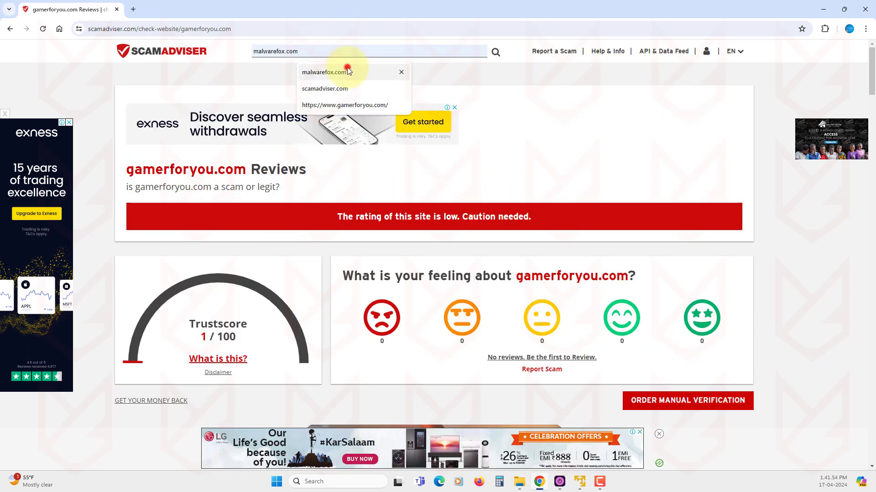
pyautogui.click(341, 72)
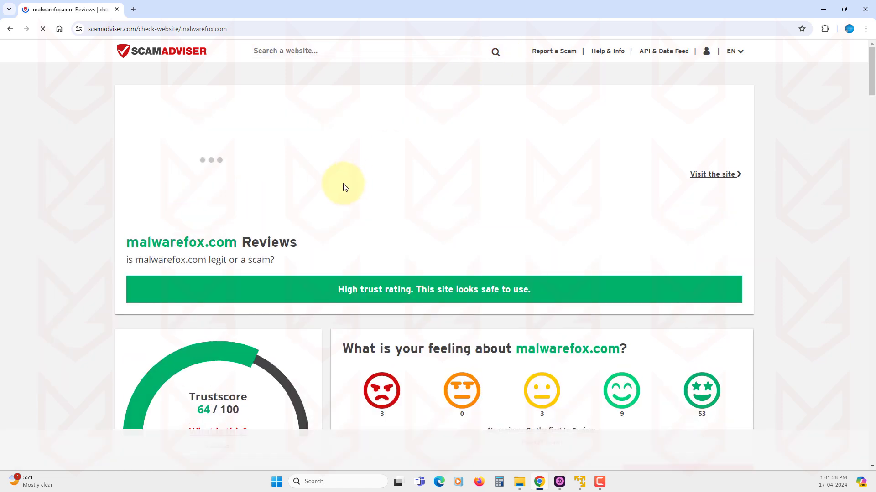
pyautogui.scroll(-3, 344, 187)
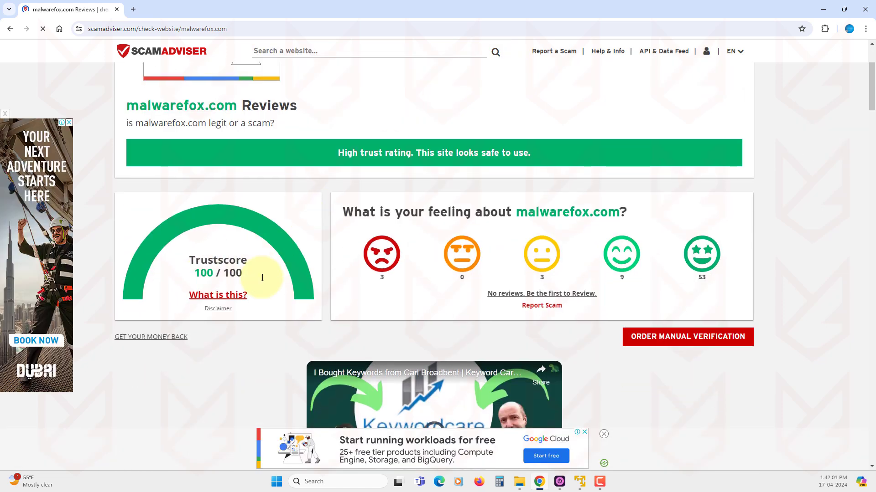
pyautogui.scroll(-8, 366, 287)
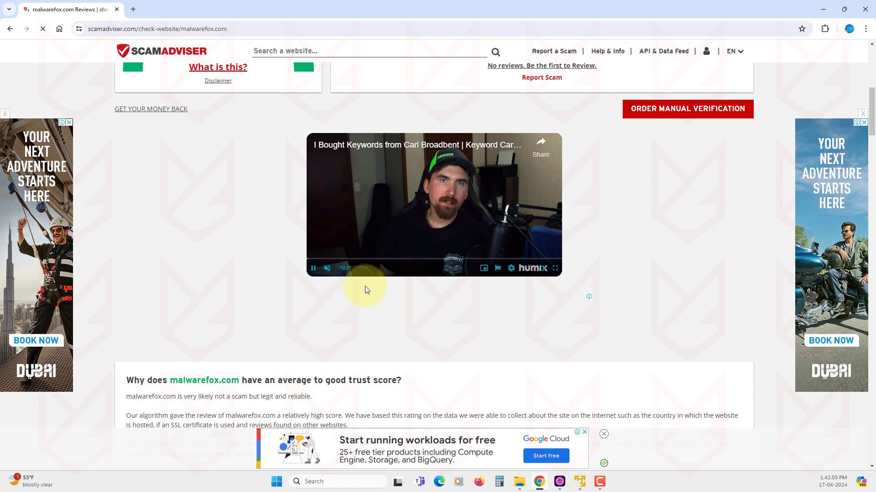
pyautogui.scroll(-2, 367, 290)
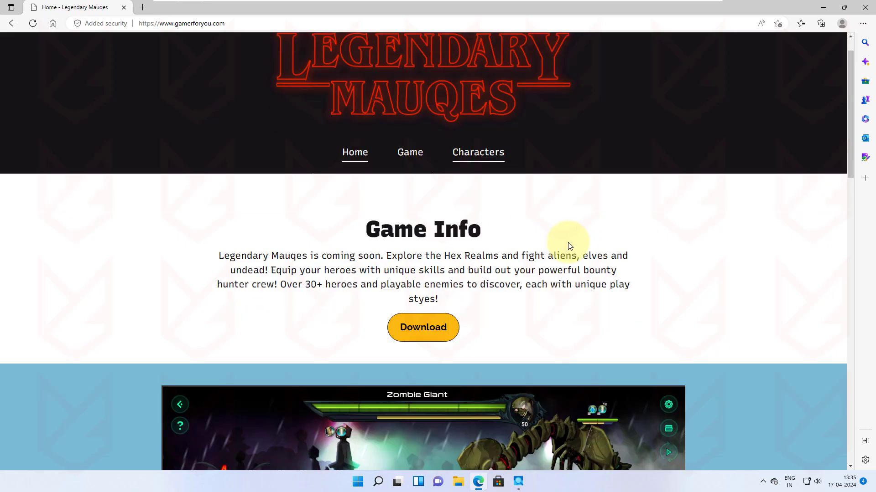
pyautogui.scroll(-10, 566, 250)
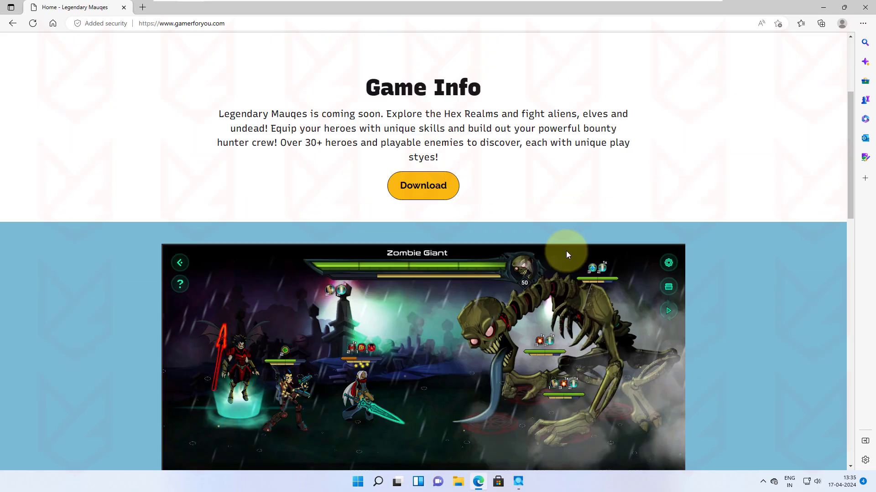
pyautogui.scroll(-10, 460, 300)
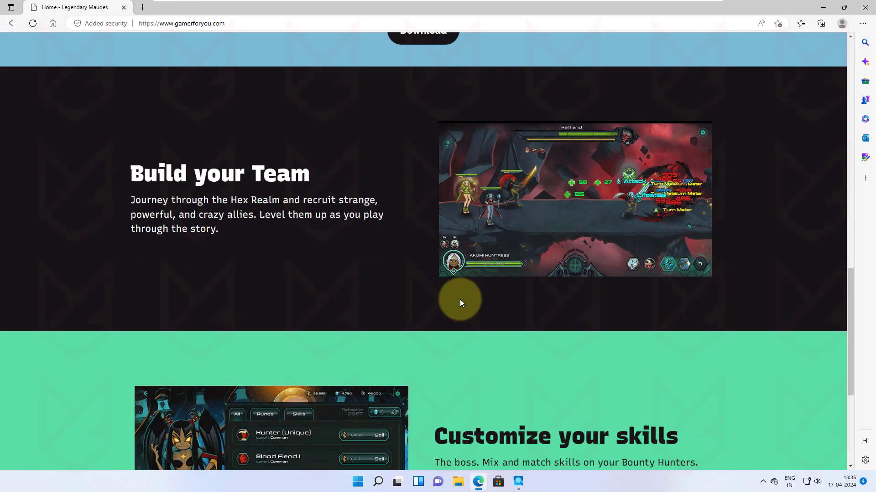
pyautogui.scroll(-2, 460, 299)
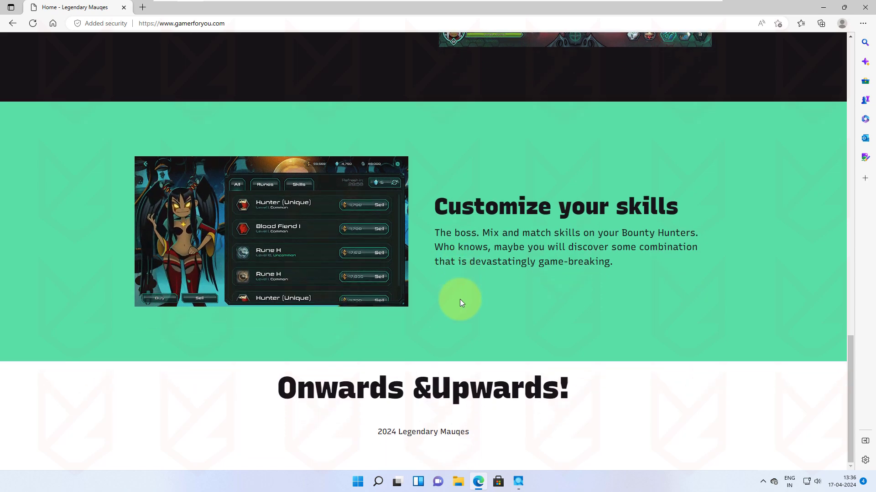
pyautogui.scroll(7, 460, 300)
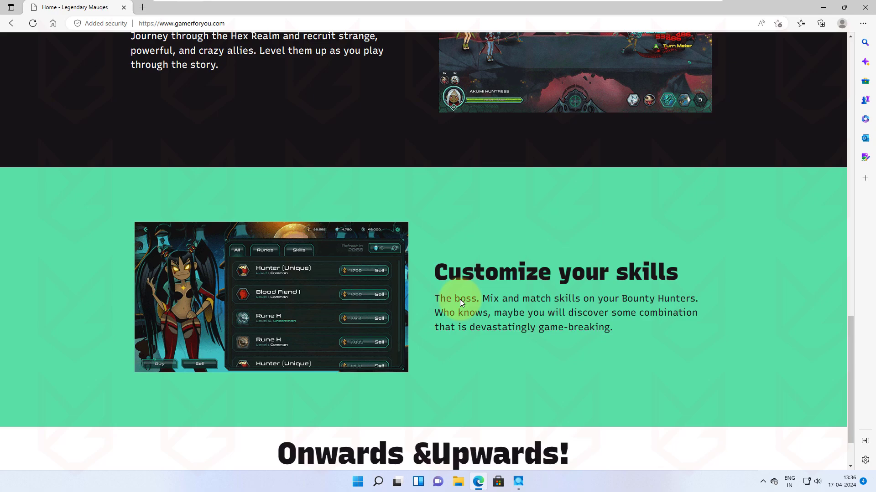
pyautogui.scroll(10, 460, 299)
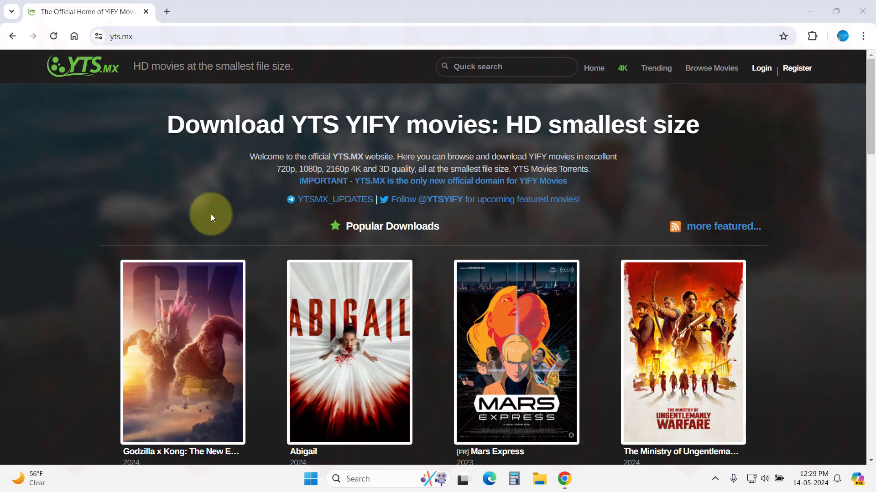
# Step: Trigger the yts.mx pop-up ad, then go to gamerforyou.com
pyautogui.click(216, 209)
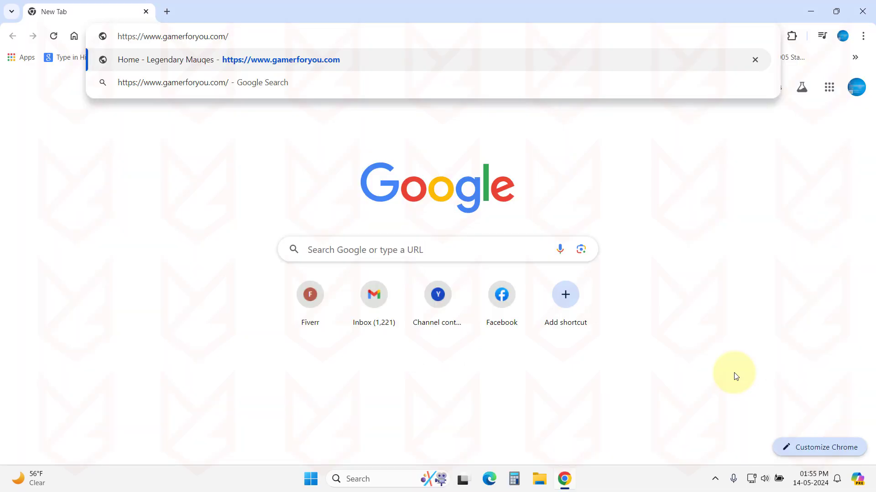
pyautogui.press('Return')
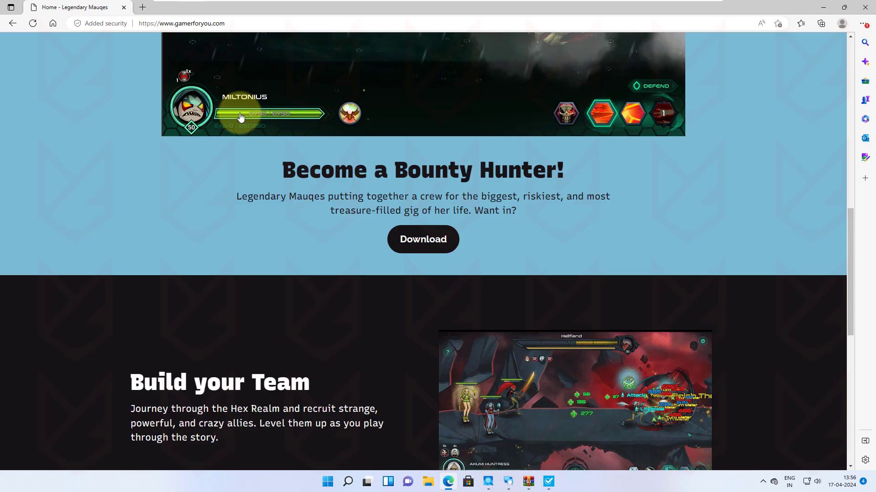
# Step: Download Mauqes.rar from the Game Info section and show it in the Downloads folder
pyautogui.scroll(3, 743, 193)
pyautogui.scroll(10, 742, 193)
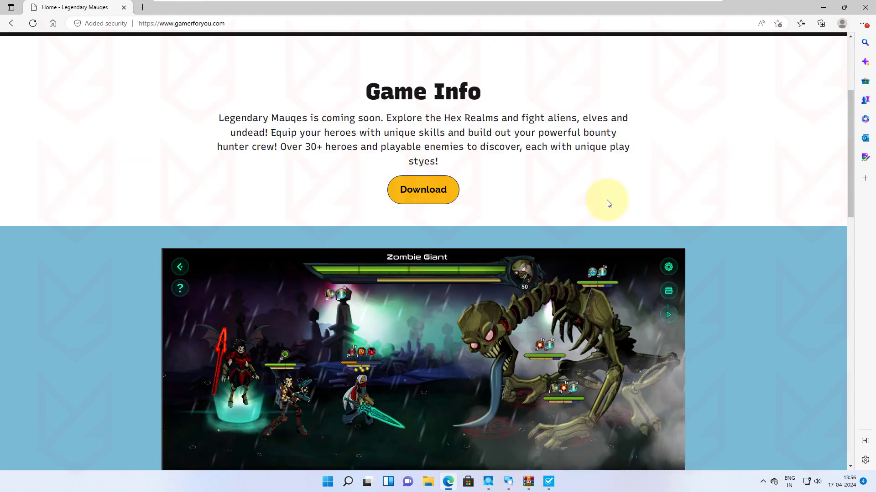
pyautogui.scroll(-3, 502, 226)
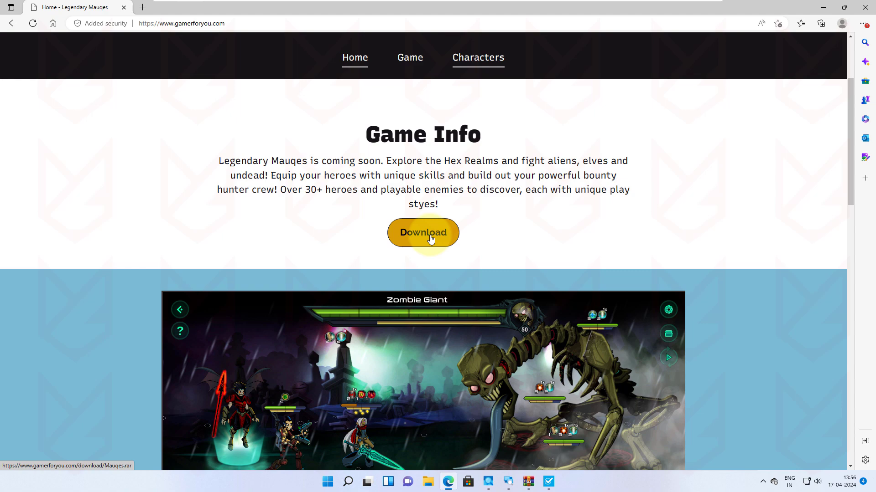
pyautogui.click(431, 238)
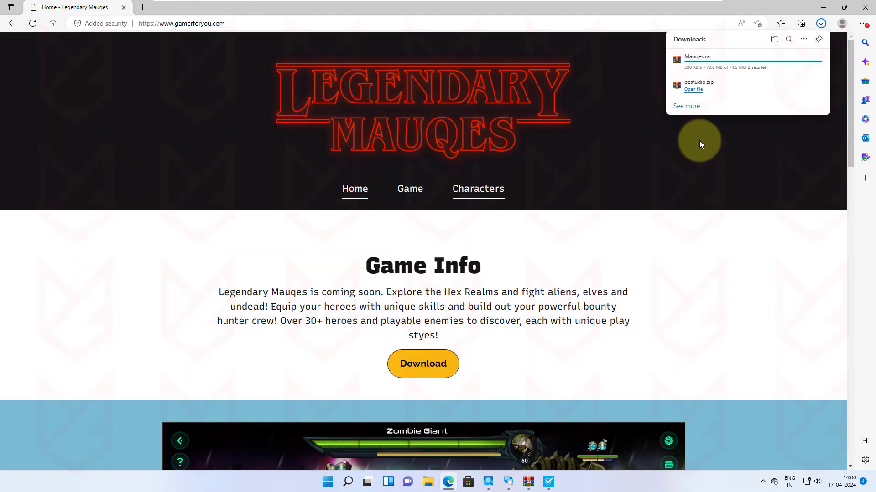
pyautogui.click(789, 58)
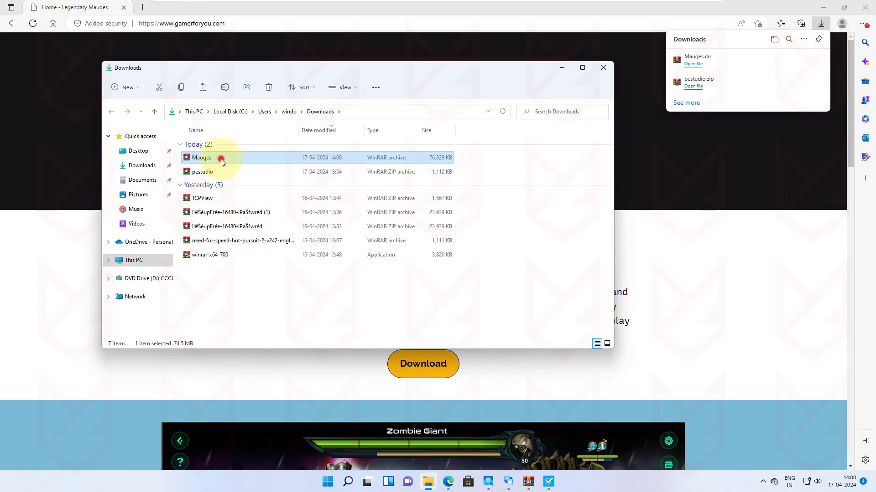
# Step: Extract Mauqes_beta.exe from the password-protected Mauqes.rar and select it in the Mauqes folder
pyautogui.doubleClick(221, 156)
pyautogui.doubleClick(215, 189)
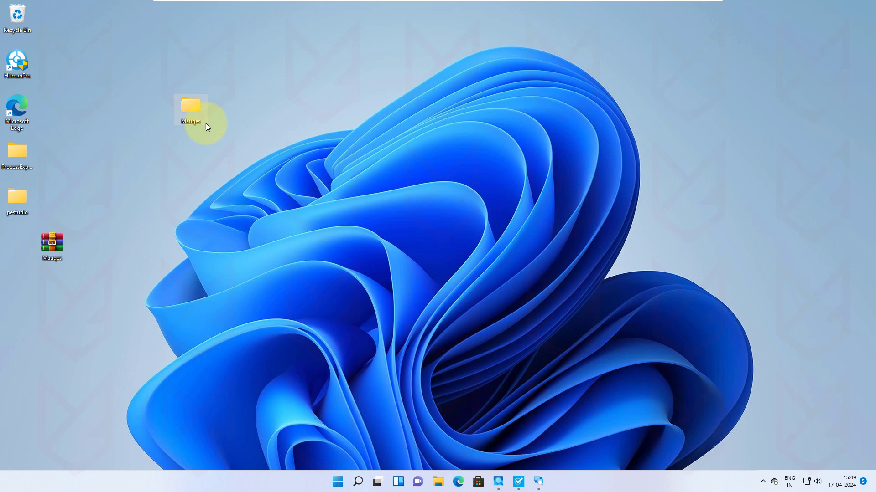
pyautogui.doubleClick(190, 109)
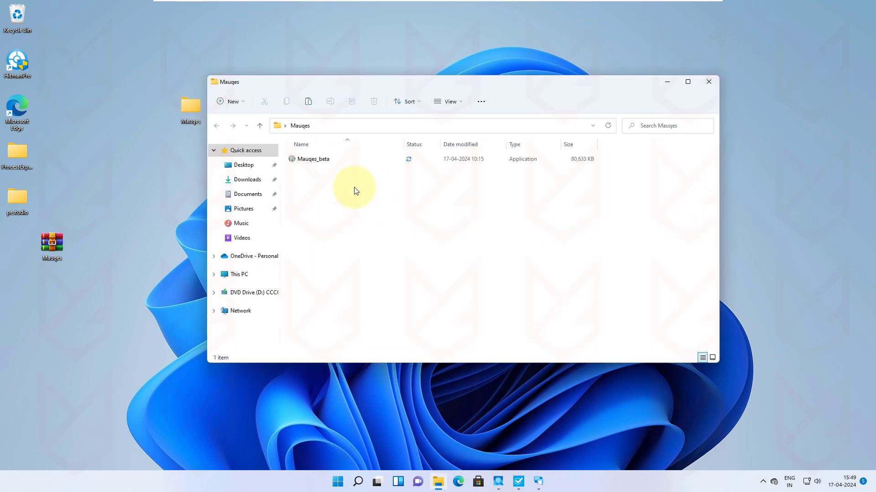
pyautogui.click(322, 161)
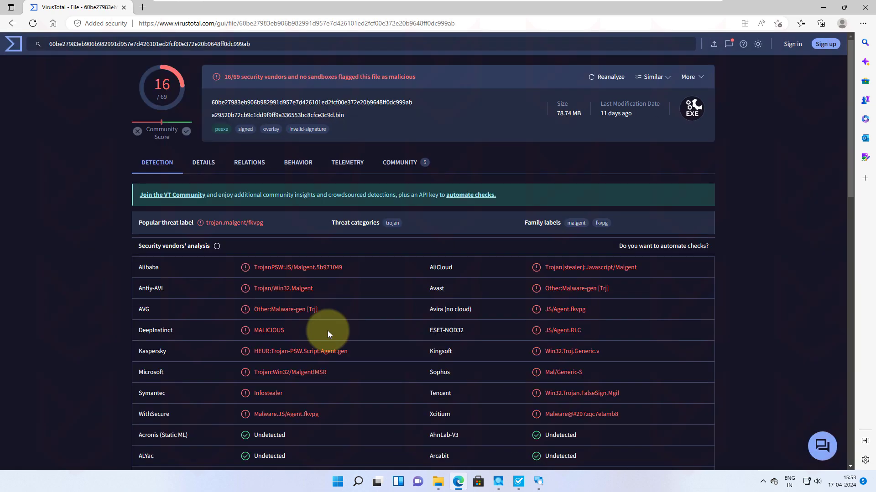
# Step: Scroll through VirusTotal's Security vendors' analysis showing 16/69 malicious detections, then back to top
pyautogui.scroll(-4, 328, 330)
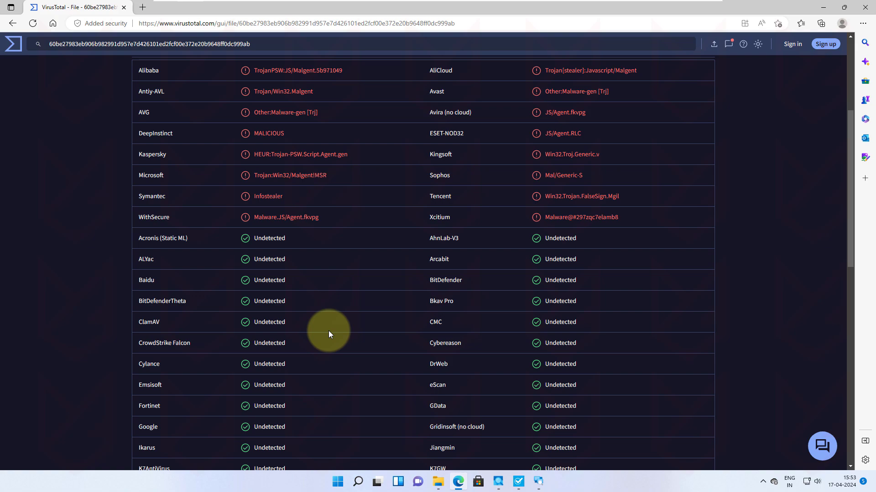
pyautogui.scroll(4, 329, 335)
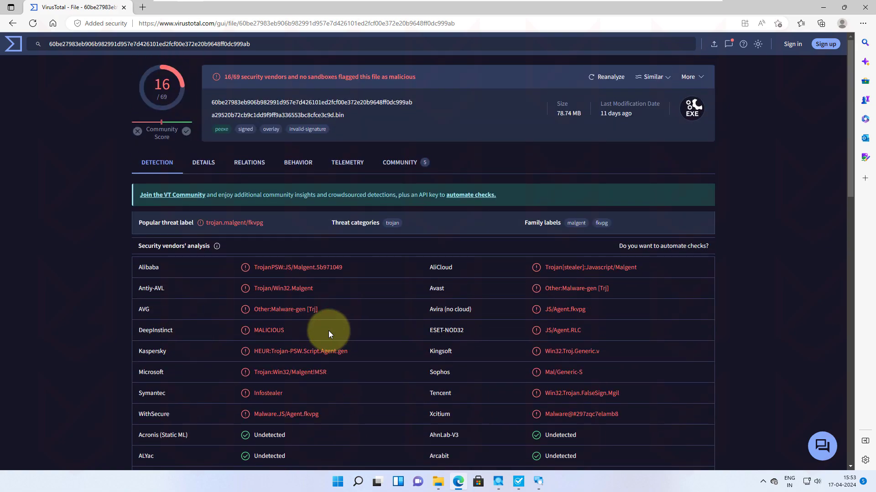
pyautogui.scroll(-8, 328, 330)
pyautogui.scroll(8, 328, 330)
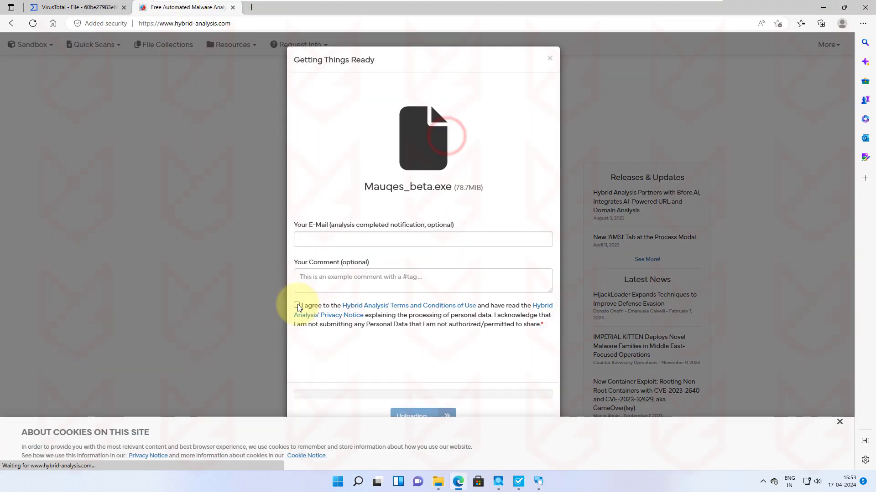
# Step: Accept the terms and reCAPTCHA, choose Windows 11 64 bit, and generate a public report
pyautogui.click(296, 306)
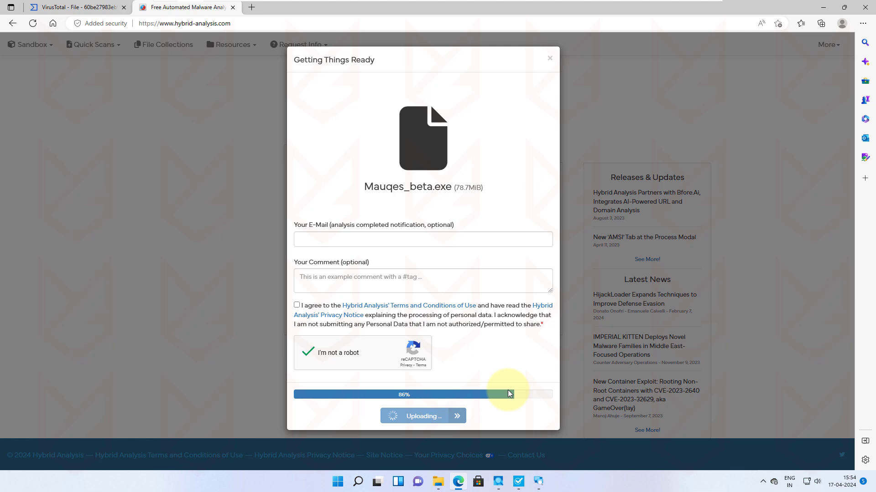
pyautogui.click(297, 306)
pyautogui.click(418, 431)
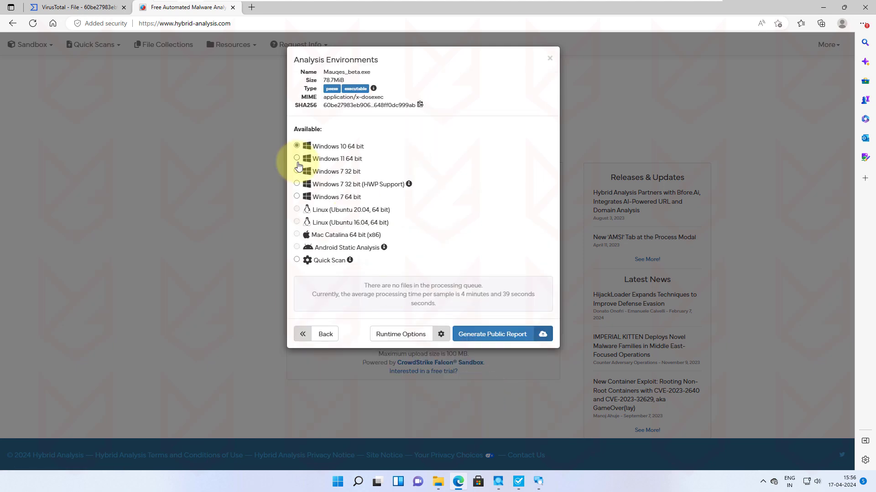
pyautogui.click(298, 158)
pyautogui.click(497, 334)
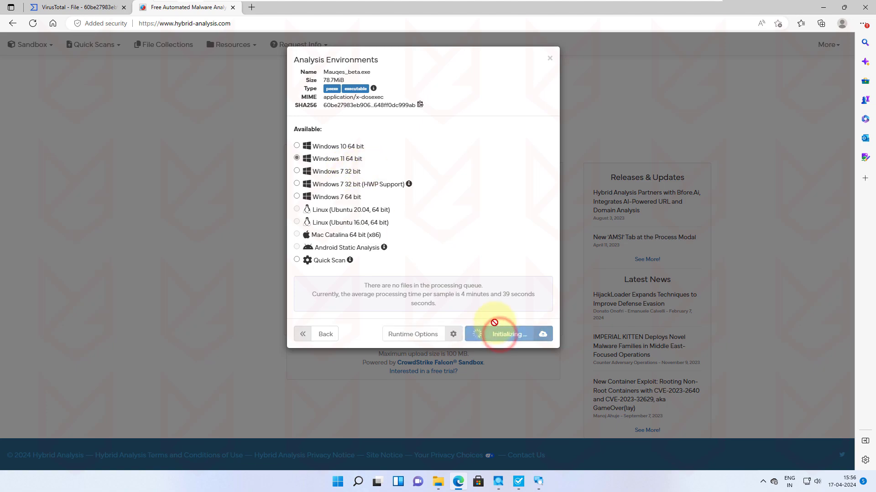
# Step: Review the report's malicious verdict and 100/100 threat score, then close it
pyautogui.scroll(-4, 401, 293)
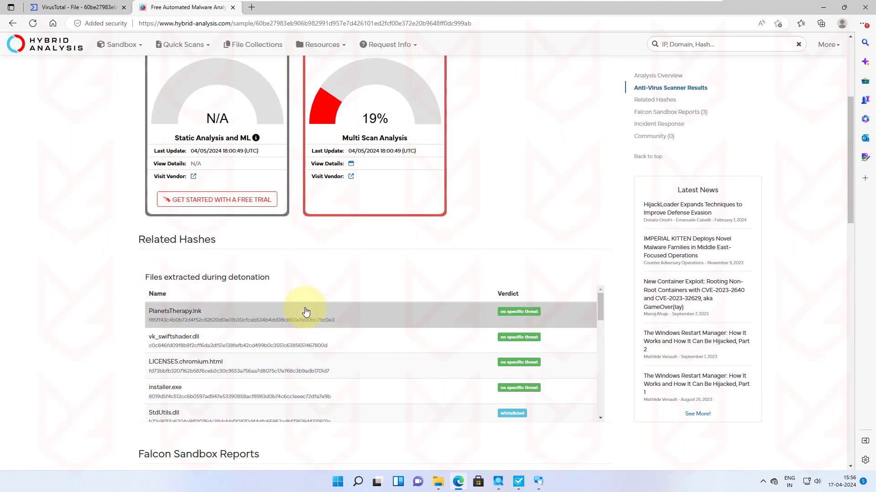
pyautogui.scroll(-6, 311, 338)
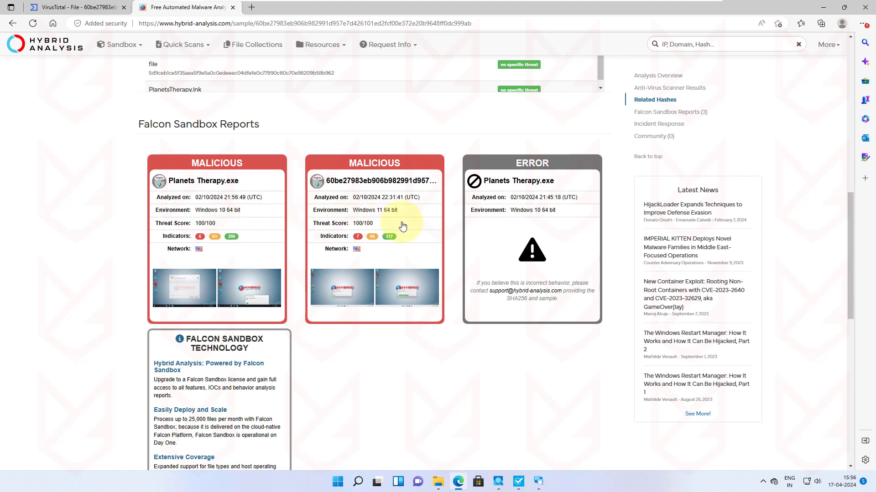
pyautogui.scroll(-5, 412, 346)
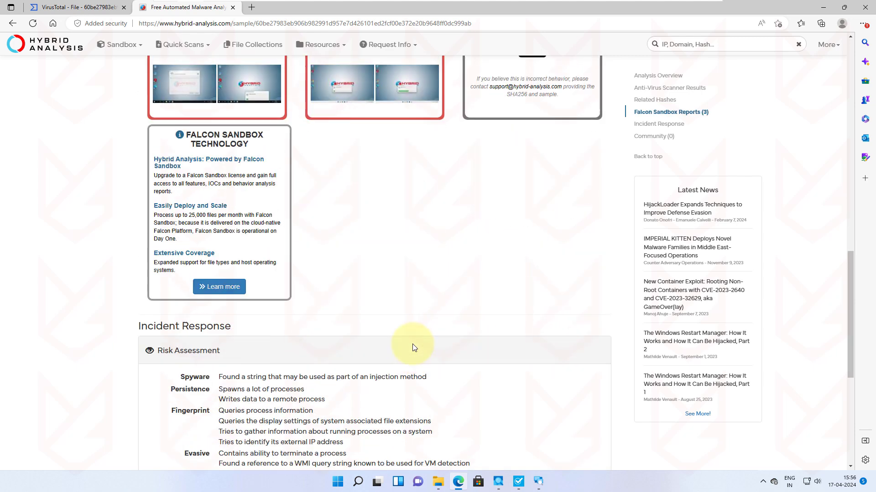
pyautogui.scroll(8, 414, 347)
pyautogui.scroll(9, 414, 347)
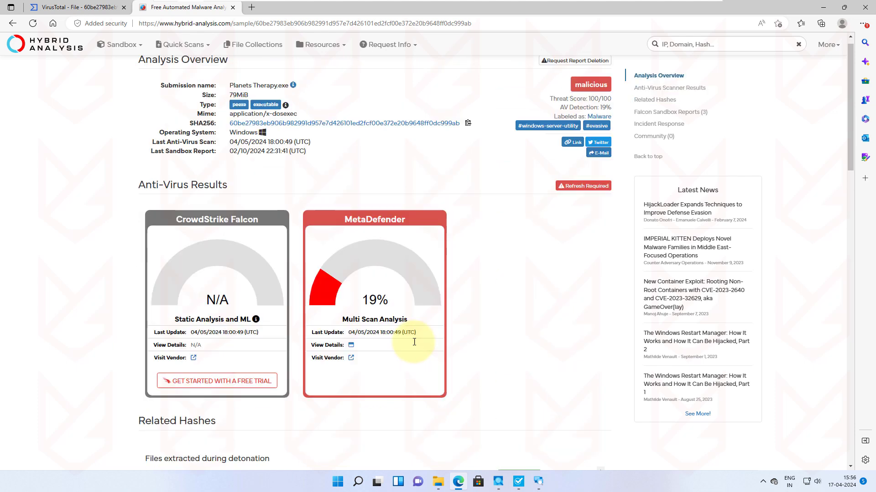
pyautogui.click(232, 7)
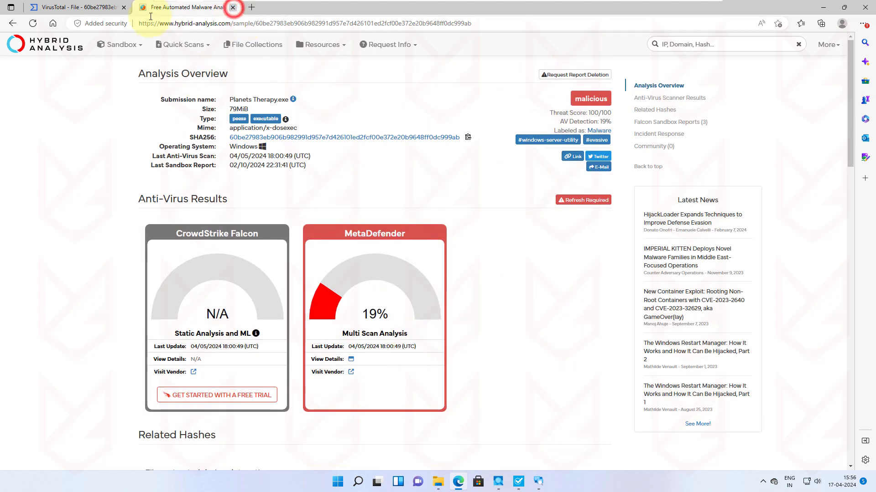
# Step: Close the browser and drag Mauqes_beta.exe from the Mauqes folder into pestudio
pyautogui.click(124, 8)
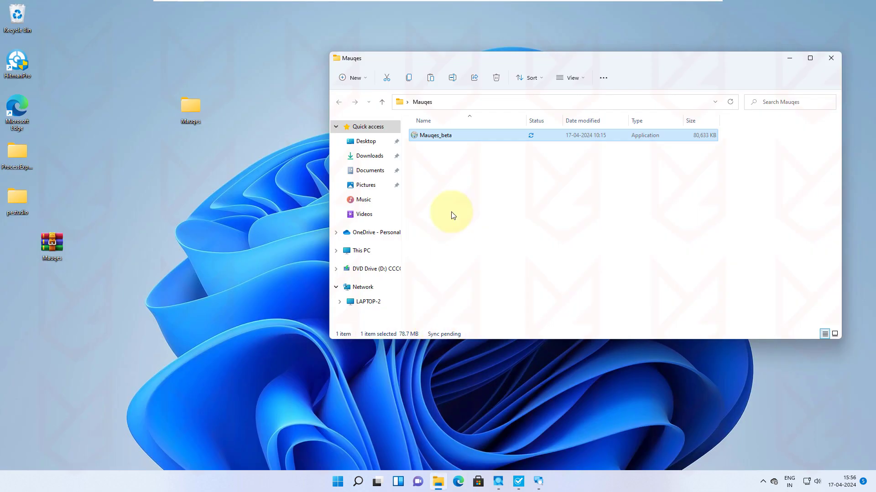
pyautogui.click(519, 481)
pyautogui.click(491, 68)
pyautogui.moveTo(445, 137); pyautogui.dragTo(231, 305)
pyautogui.click(235, 101)
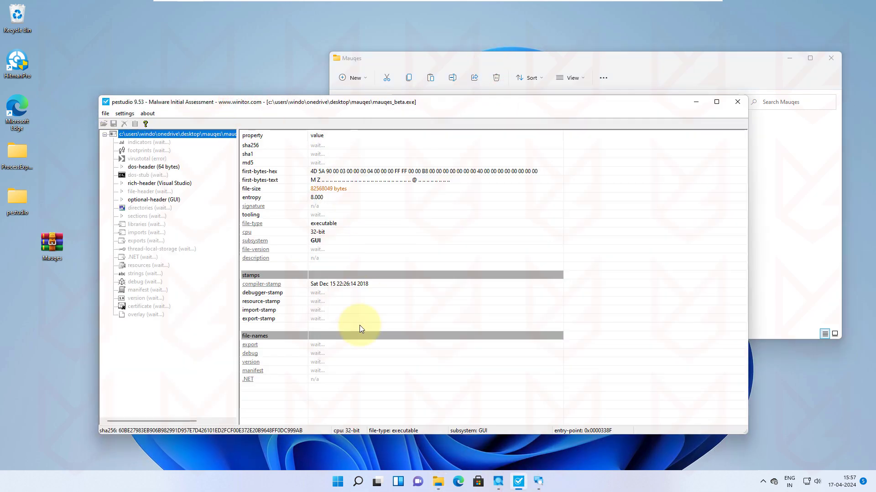
# Step: Review the .NET, overlay, certificate, version and resources sections, then close pestudio
pyautogui.click(250, 381)
pyautogui.click(134, 314)
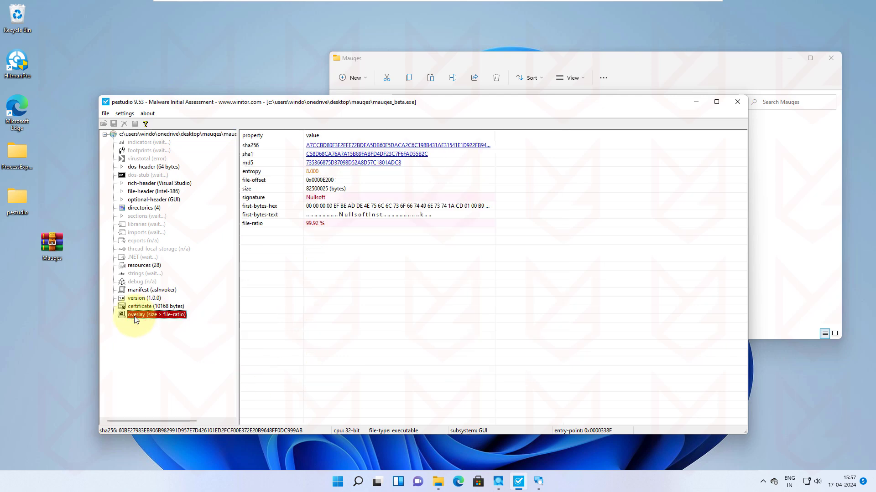
pyautogui.click(148, 305)
pyautogui.click(144, 299)
pyautogui.click(144, 265)
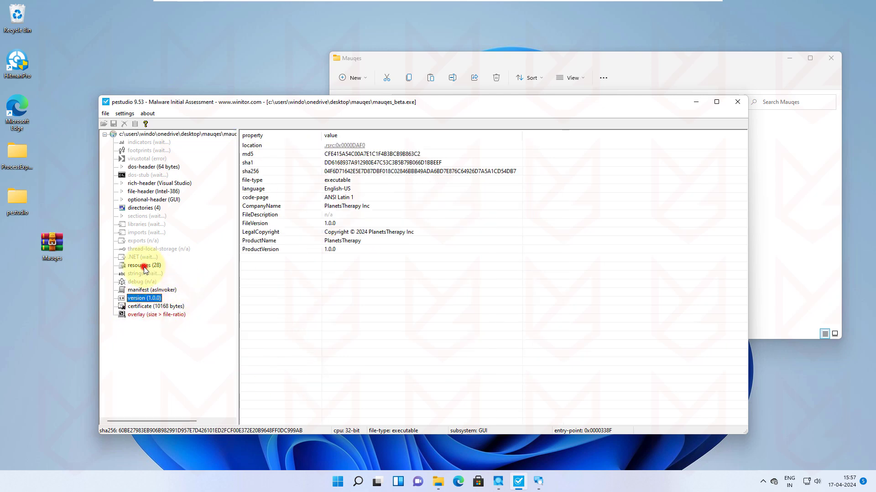
pyautogui.click(737, 101)
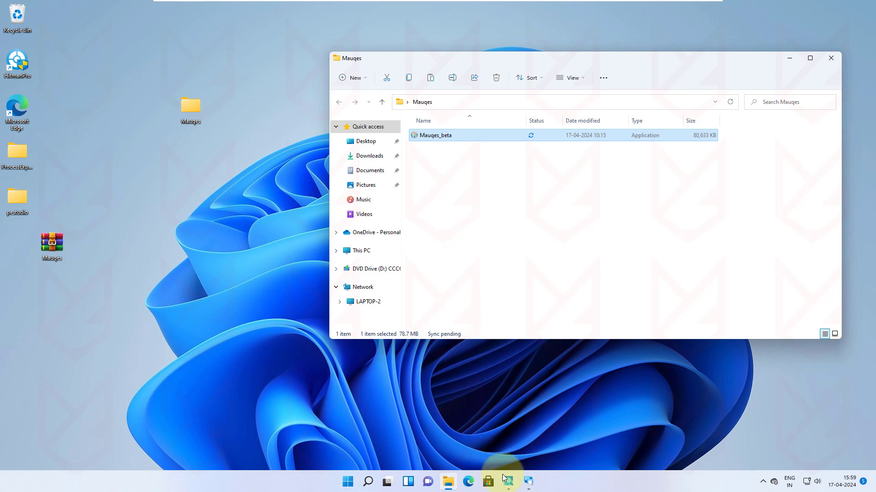
# Step: Enable Process Explorer's Check VirusTotal.com option and accept VirusTotal's terms of service
pyautogui.click(531, 487)
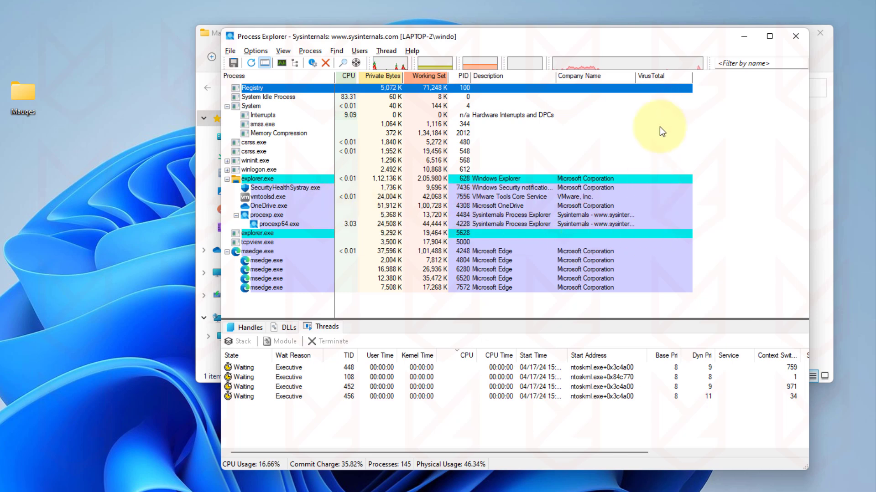
pyautogui.click(255, 52)
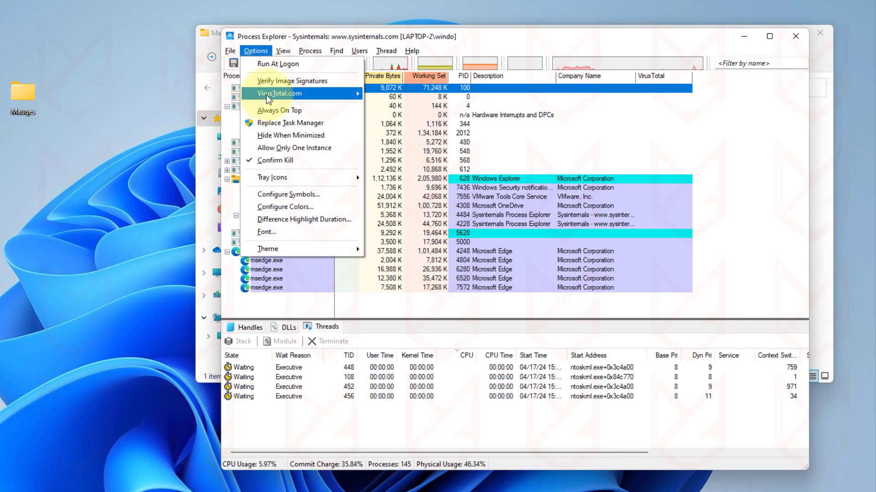
pyautogui.moveTo(274, 94)
pyautogui.click(410, 94)
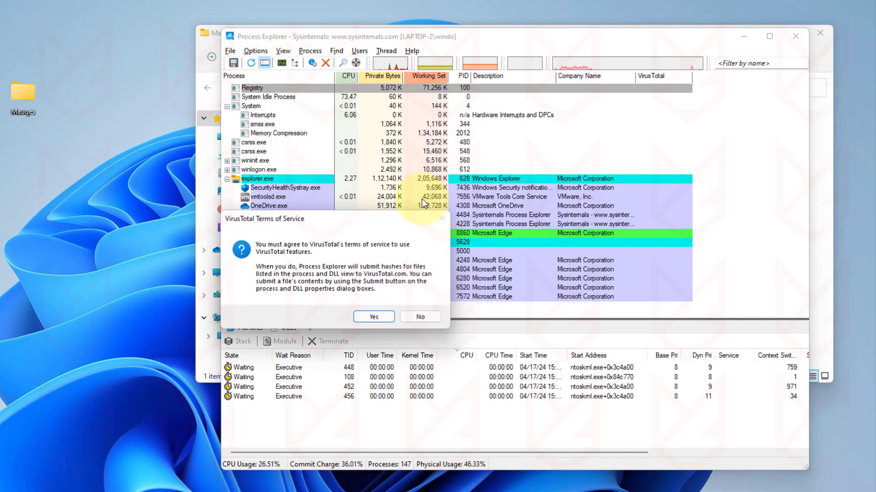
pyautogui.click(370, 315)
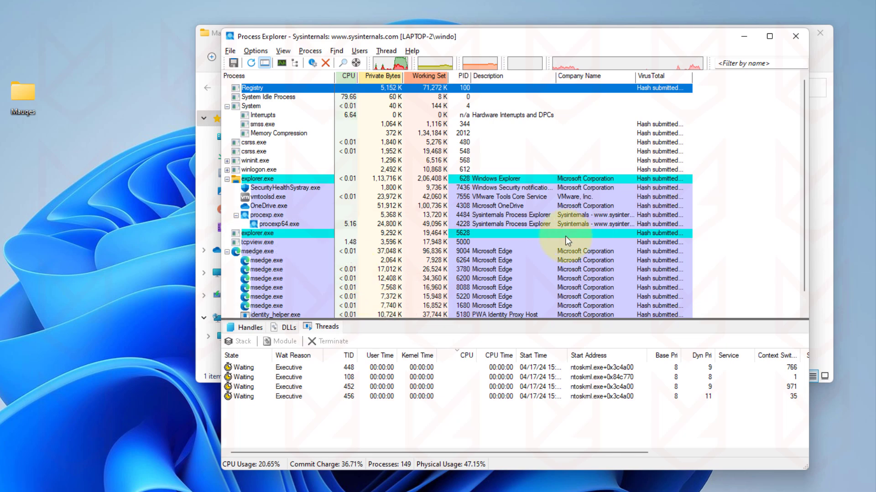
pyautogui.scroll(-1, 565, 237)
# Step: Select the PlanetsTherapy.exe process flagged 1/78 and list its loaded DLLs
pyautogui.hotkey('alt', 'Tab')
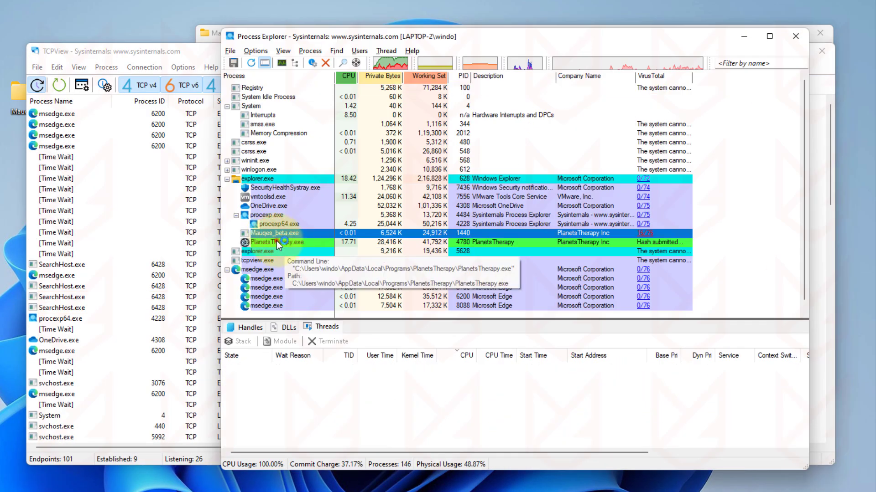
pyautogui.click(313, 242)
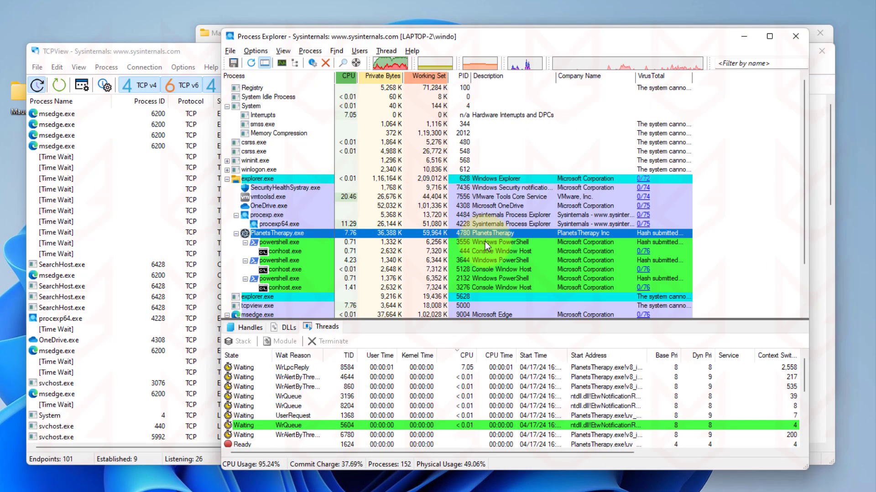
pyautogui.scroll(-1, 325, 281)
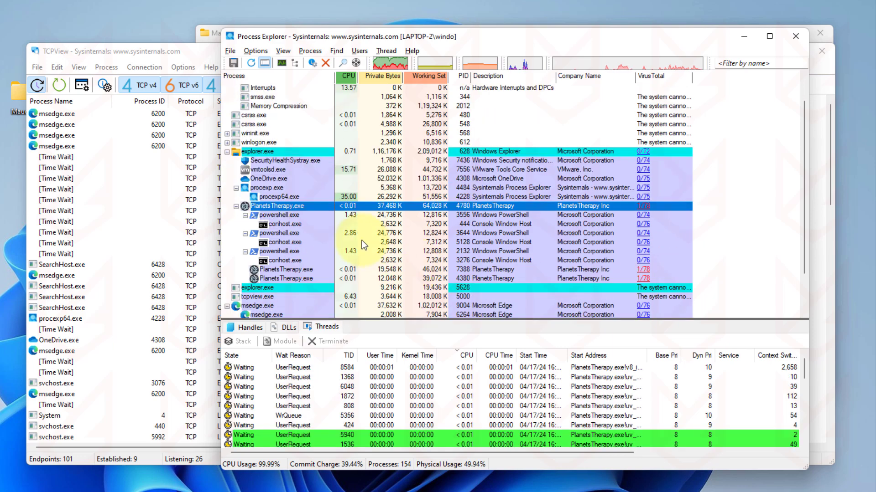
pyautogui.click(291, 208)
pyautogui.click(280, 330)
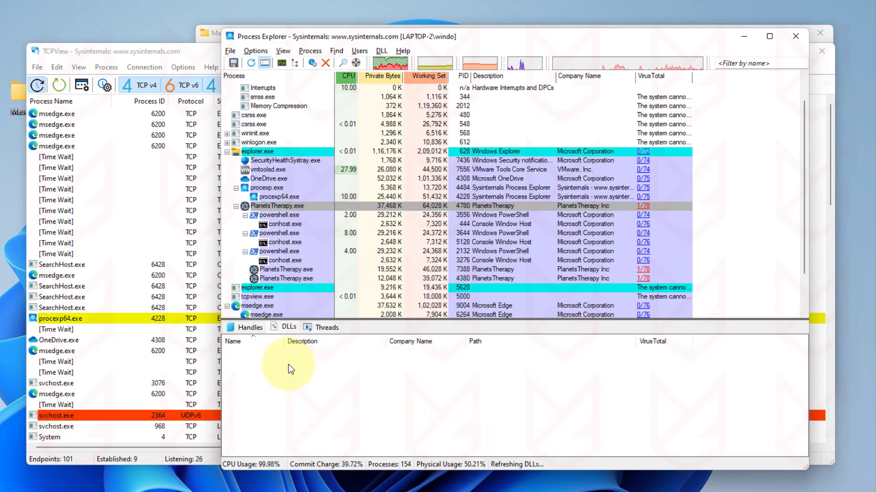
# Step: Check the second PlanetsTherapy.exe's DLLs, then find its 34.117.186.192:443 connection in TCPView
pyautogui.click(290, 278)
pyautogui.click(148, 55)
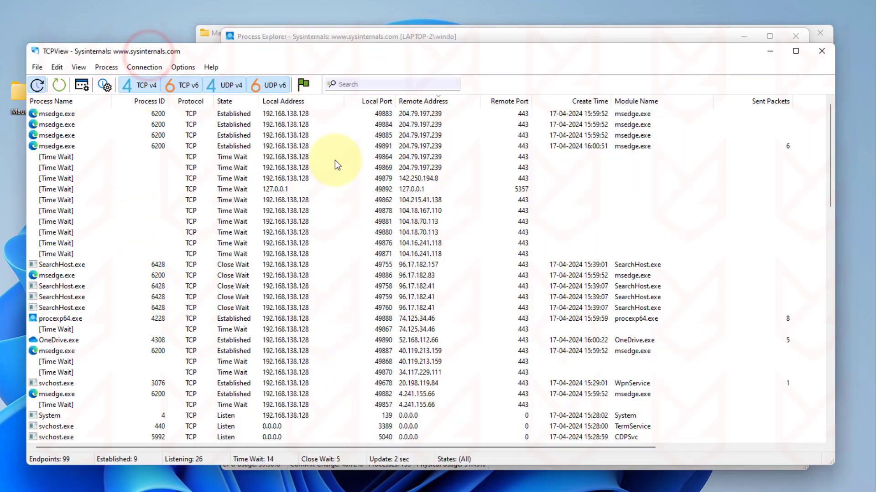
pyautogui.scroll(-3, 181, 225)
pyautogui.click(182, 226)
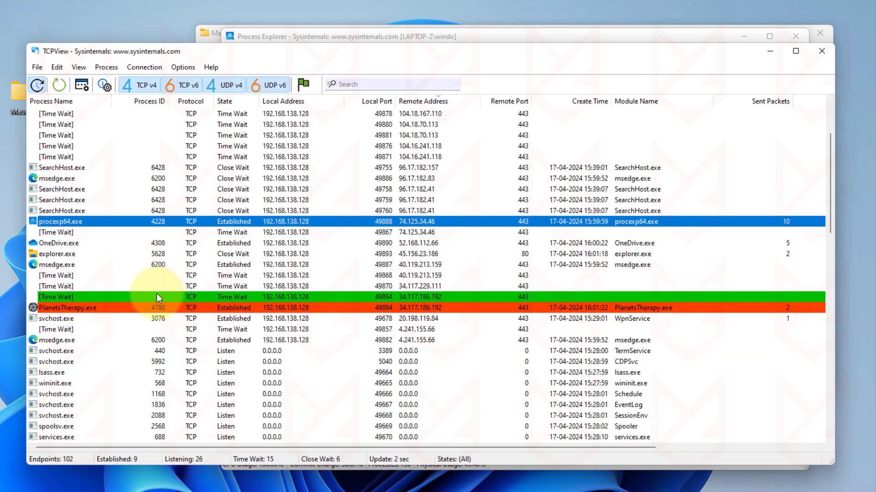
pyautogui.click(78, 308)
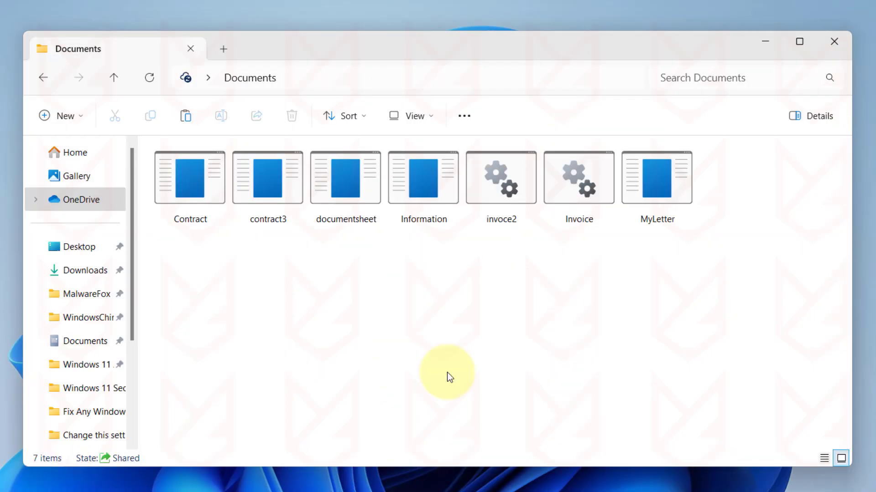
# Step: Confirm in Contract's Properties that it is a 0-byte Application (.exe), then close without changes
pyautogui.click(182, 194)
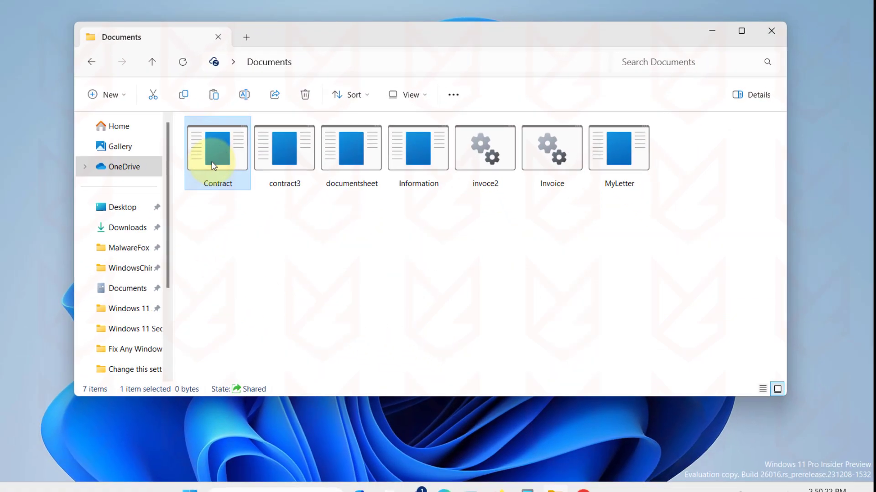
pyautogui.rightClick(213, 166)
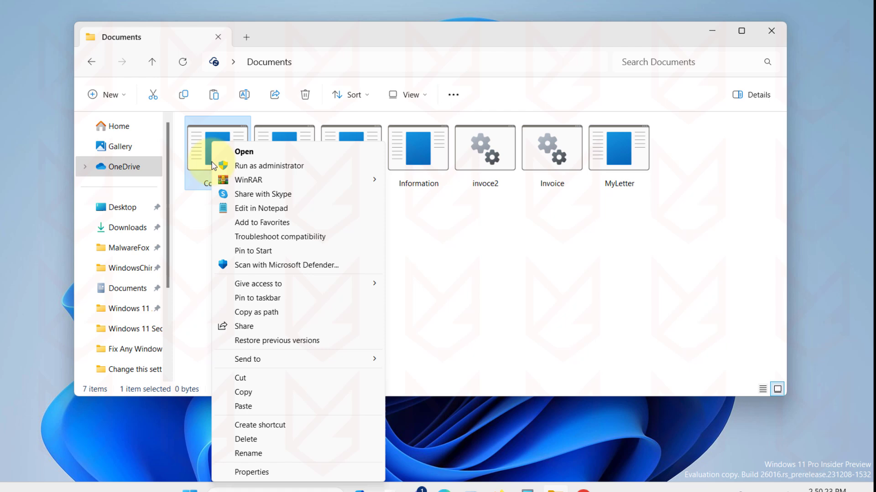
pyautogui.click(290, 470)
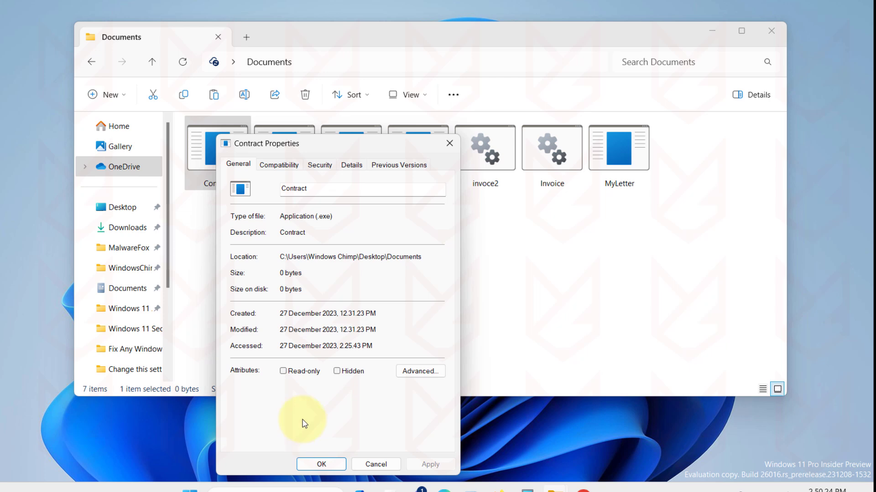
pyautogui.moveTo(280, 216); pyautogui.dragTo(360, 224)
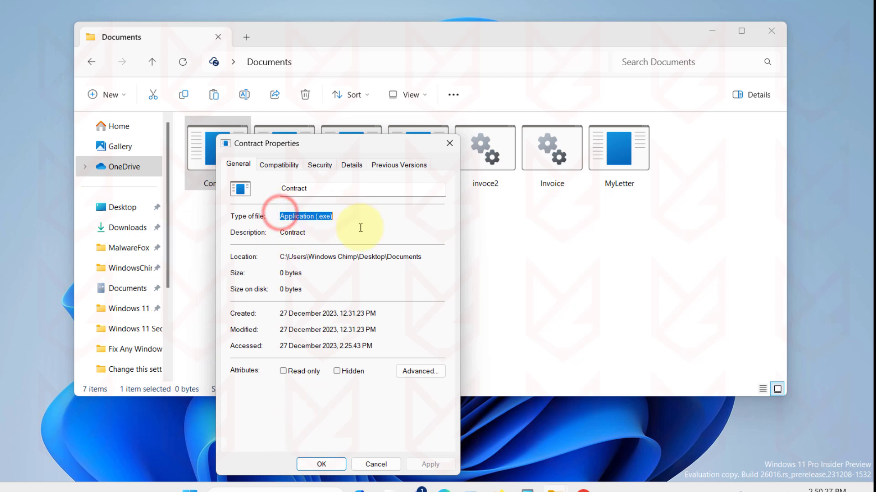
pyautogui.click(386, 467)
pyautogui.press('Right')
pyautogui.press('Right')
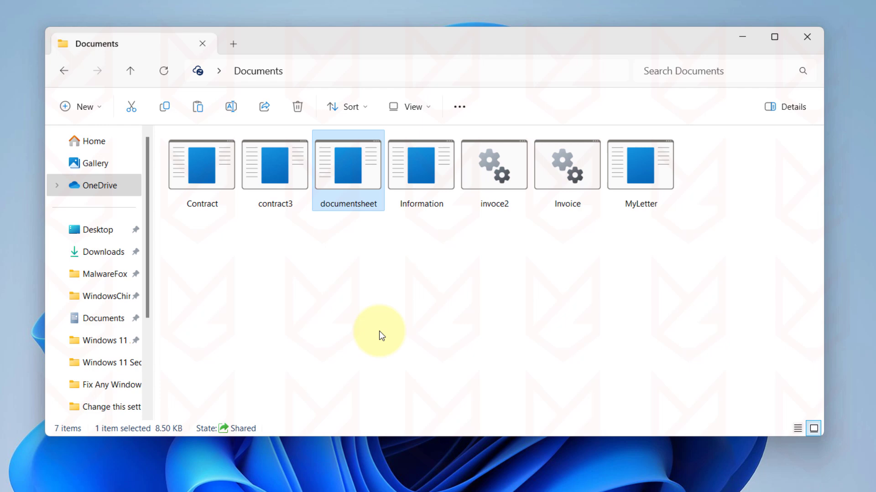
# Step: Enable File name extensions in the View menu, revealing Contract.exe, Invoice.bat and invoce2.bat
pyautogui.click(381, 305)
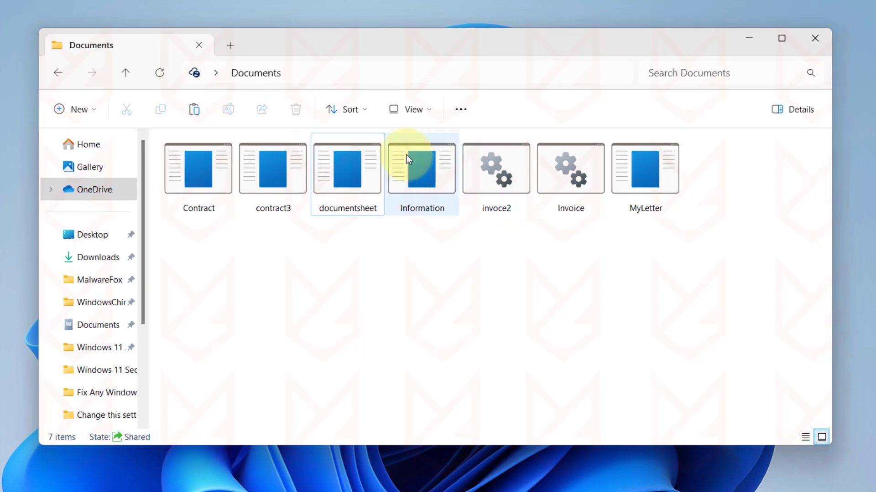
pyautogui.click(414, 110)
pyautogui.moveTo(428, 377)
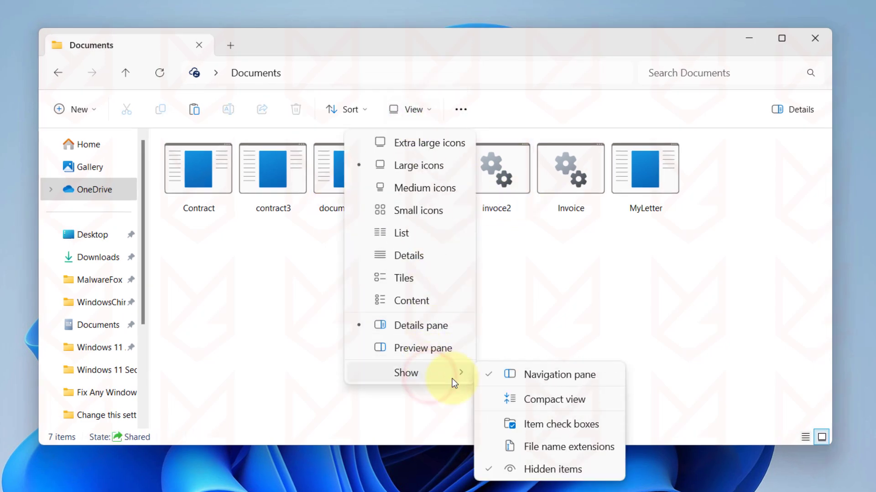
pyautogui.click(545, 447)
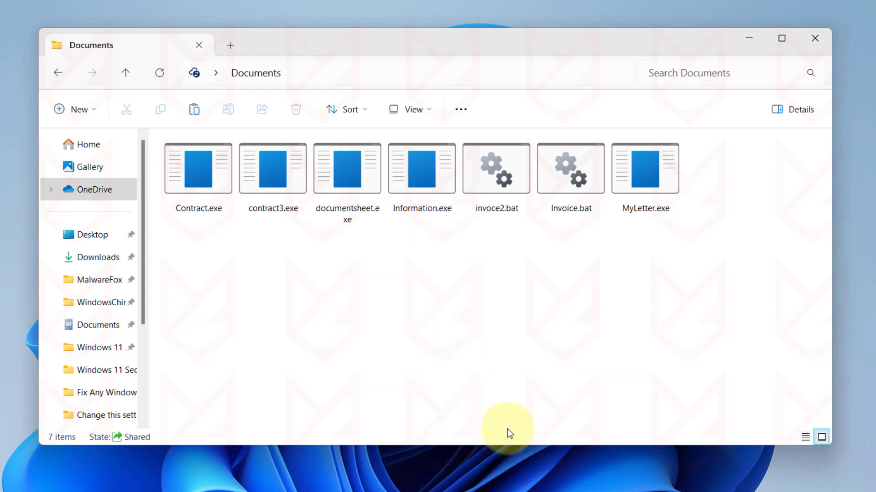